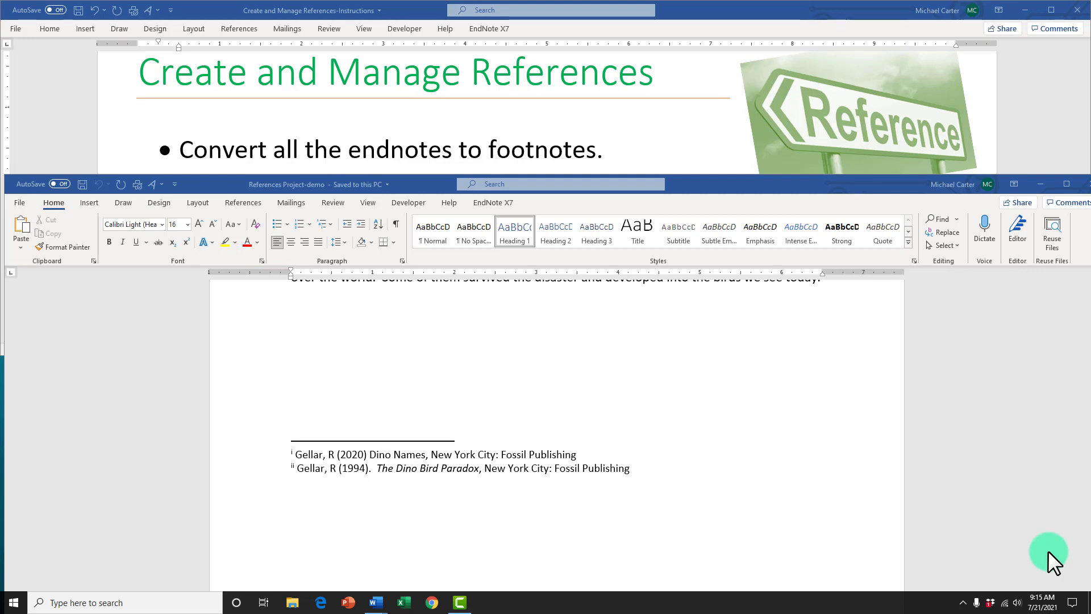
Step: Convert all endnotes in the document to footnotes
{"action": "left_click", "coordinate": [238, 202]}
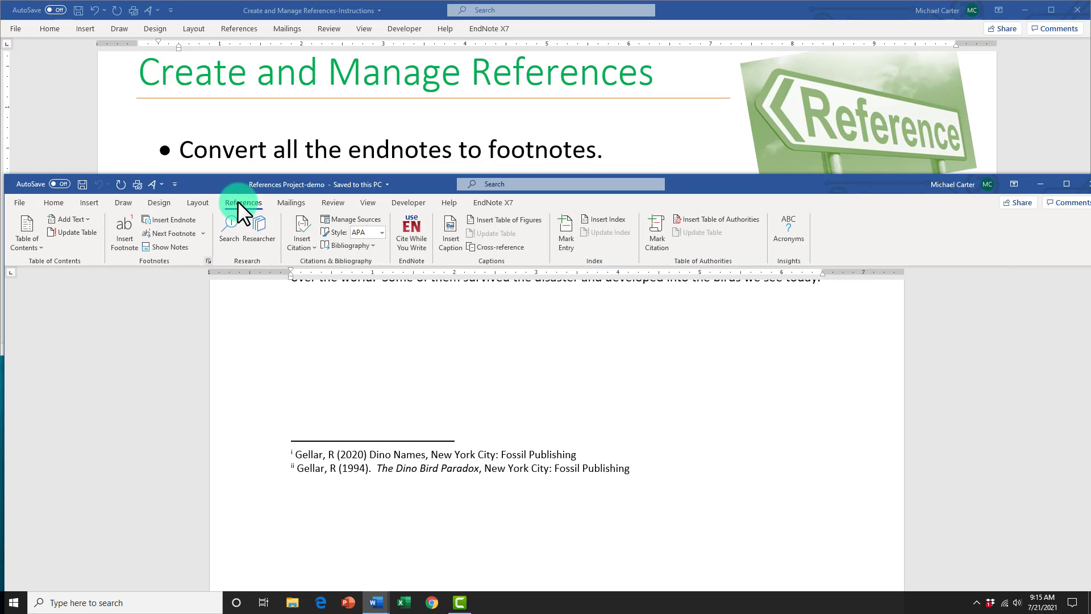
{"action": "left_click", "coordinate": [208, 261]}
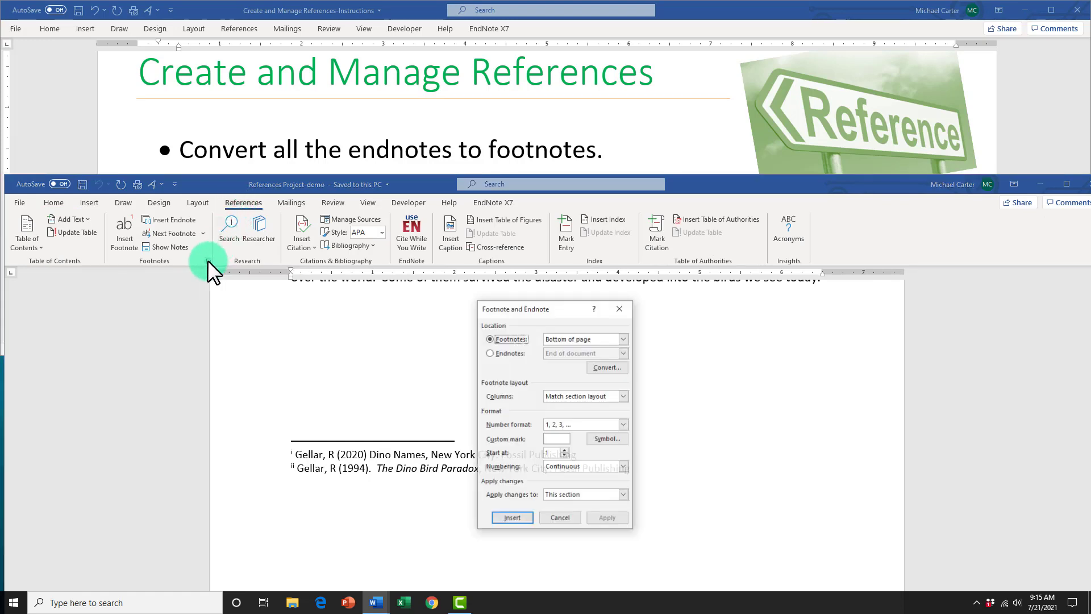
{"action": "left_click_drag", "start_coordinate": [547, 311], "coordinate": [473, 225]}
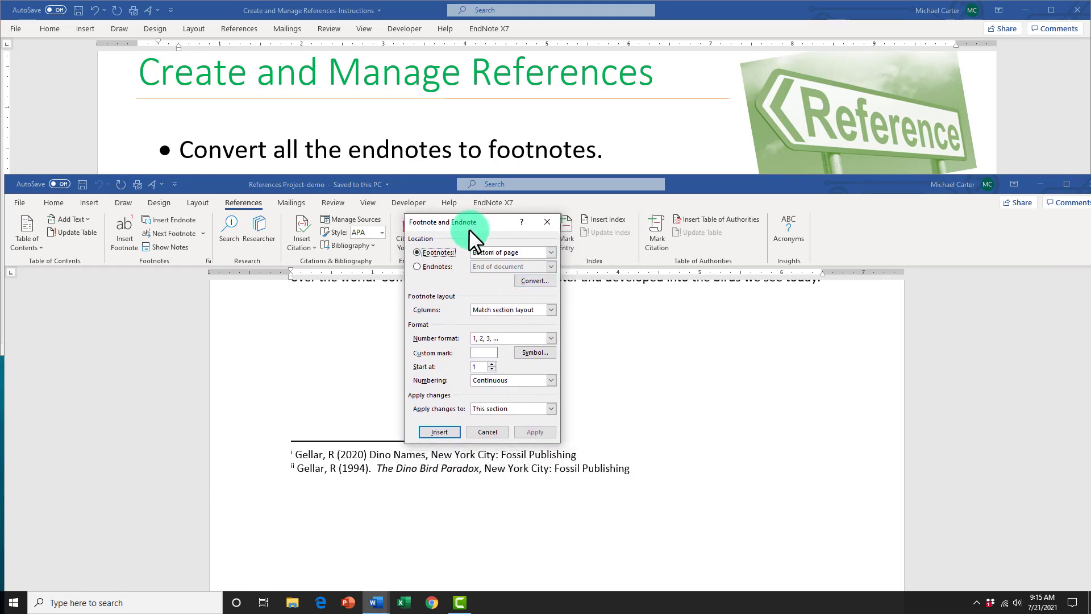
{"action": "left_click", "coordinate": [420, 267]}
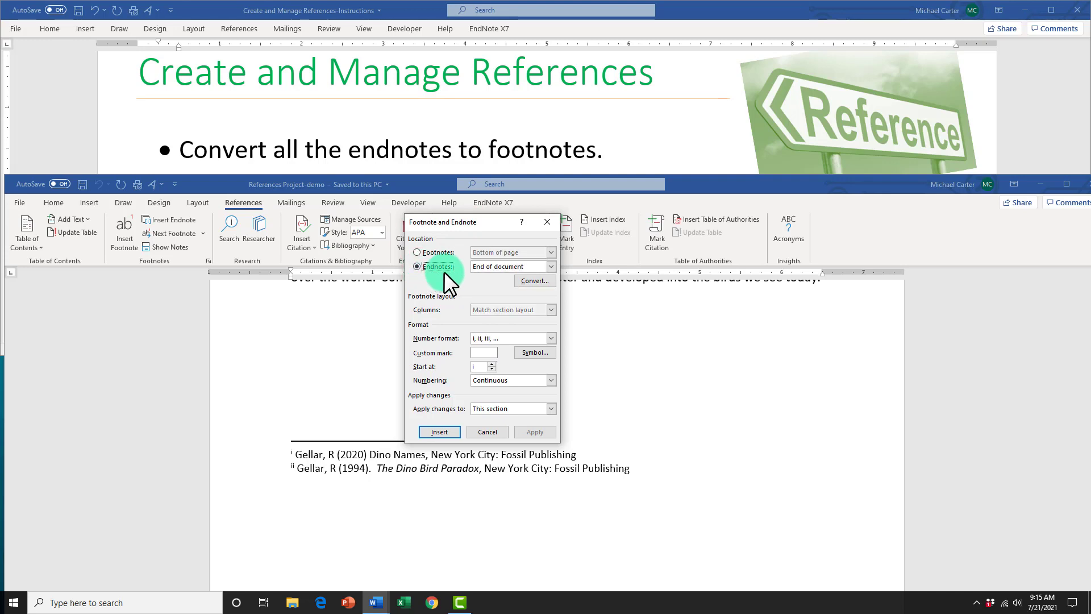
{"action": "left_click", "coordinate": [525, 280]}
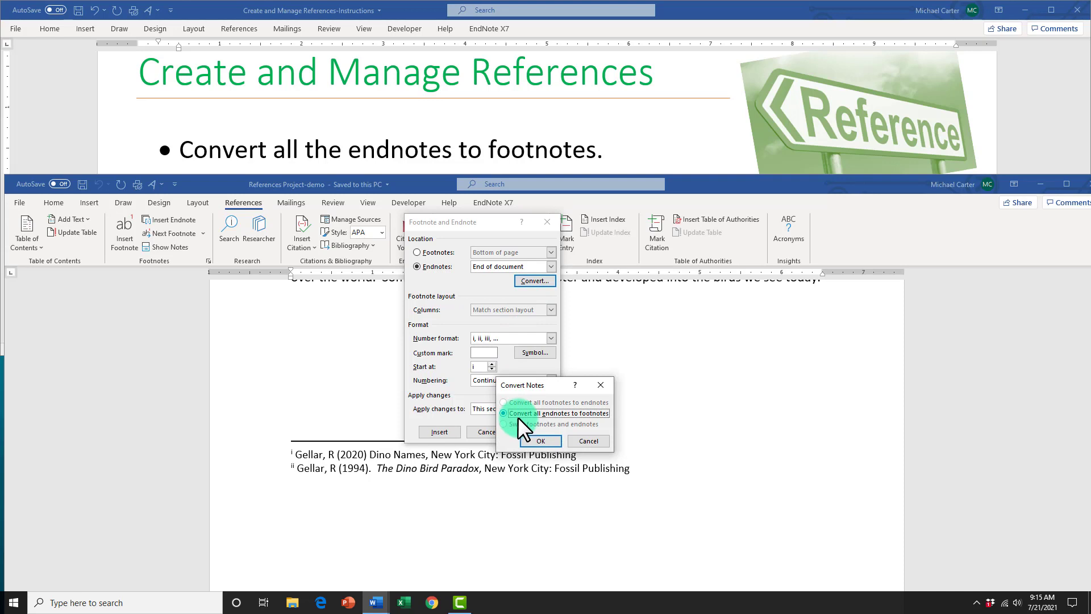
{"action": "left_click", "coordinate": [544, 441]}
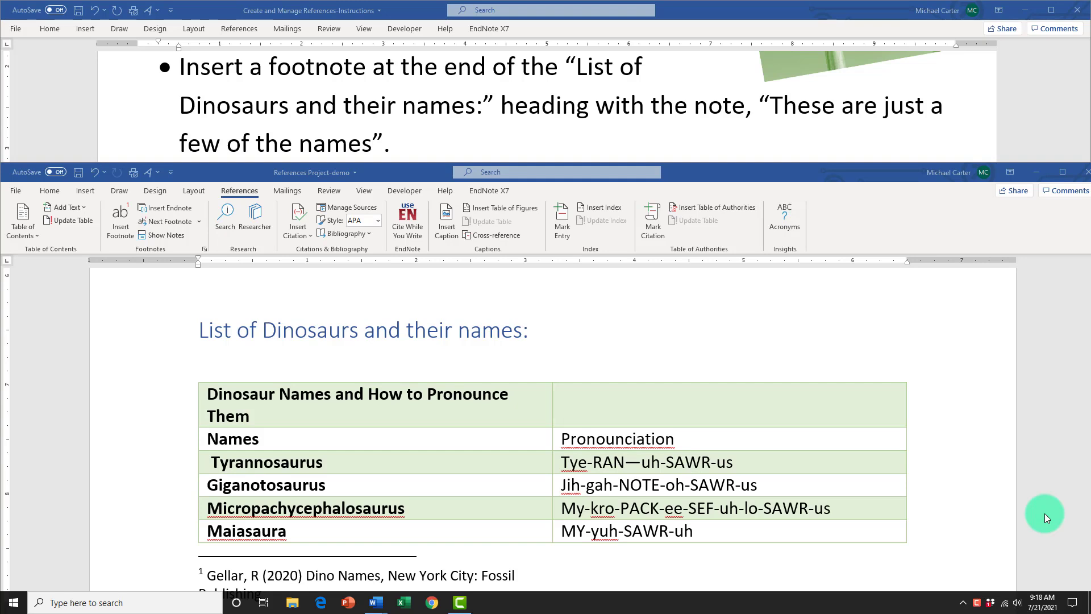
Step: Insert a footnote after the "List of Dinosaurs and their names:" heading and paste "These are just a few of the names" with merged formatting
{"action": "left_click", "coordinate": [530, 331]}
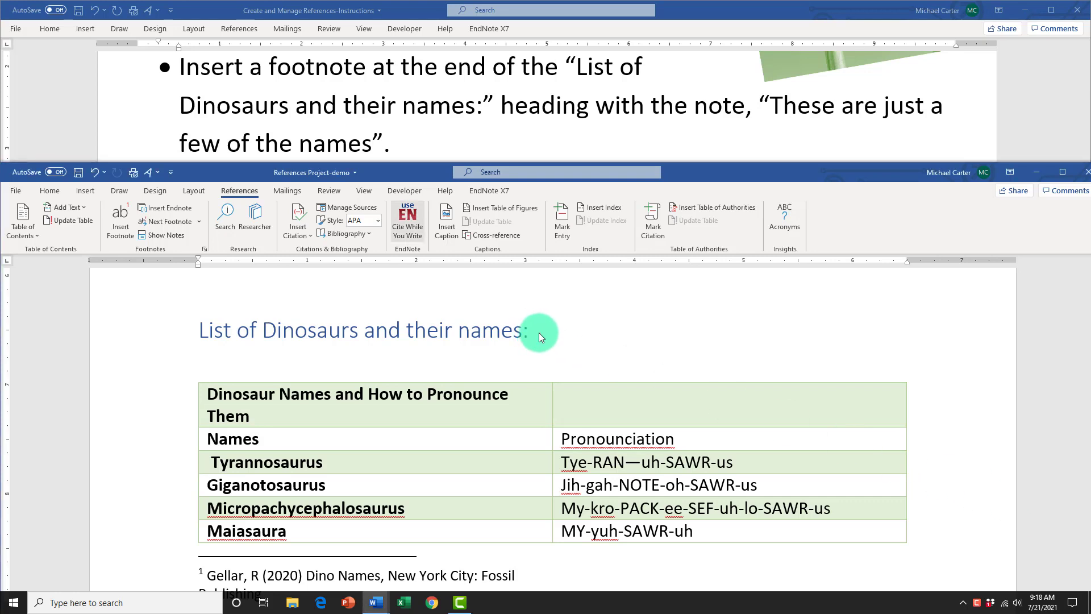
{"action": "left_click", "coordinate": [123, 233]}
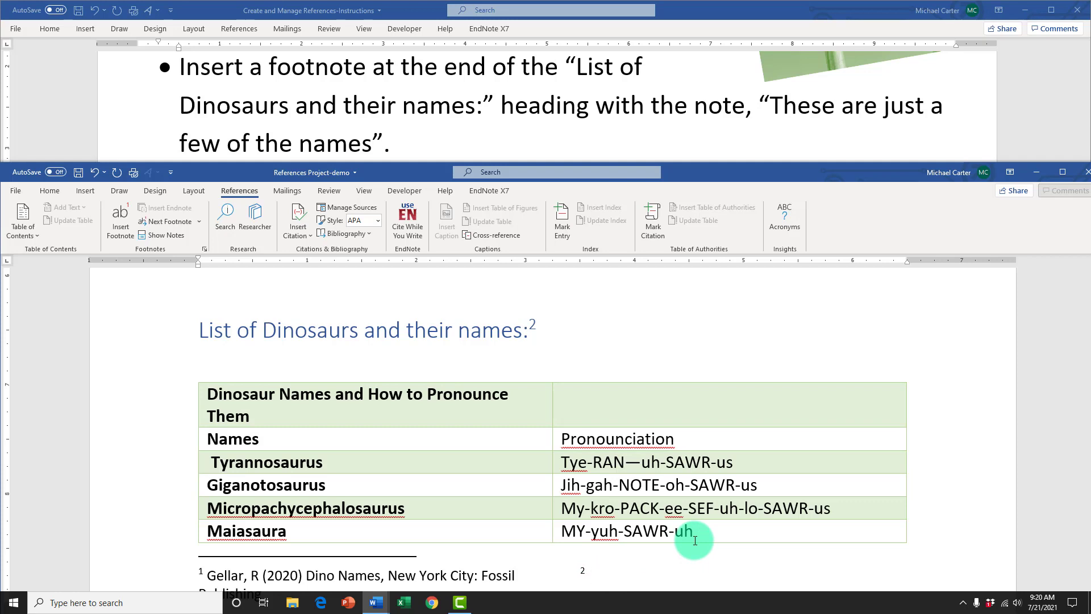
{"action": "type", "text": "These are just a few of the names"}
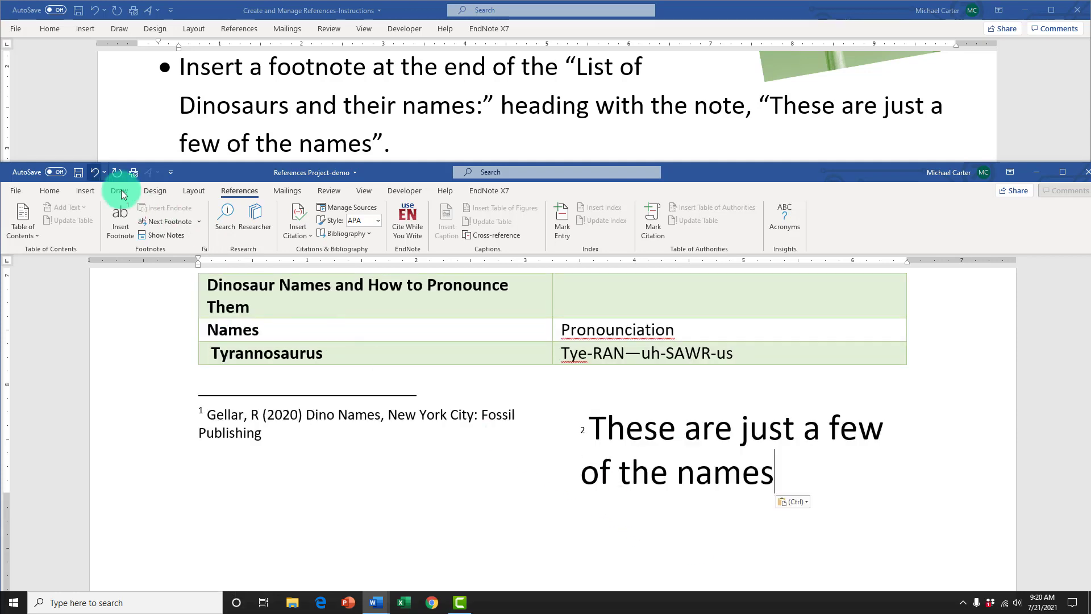
{"action": "left_click", "coordinate": [94, 172]}
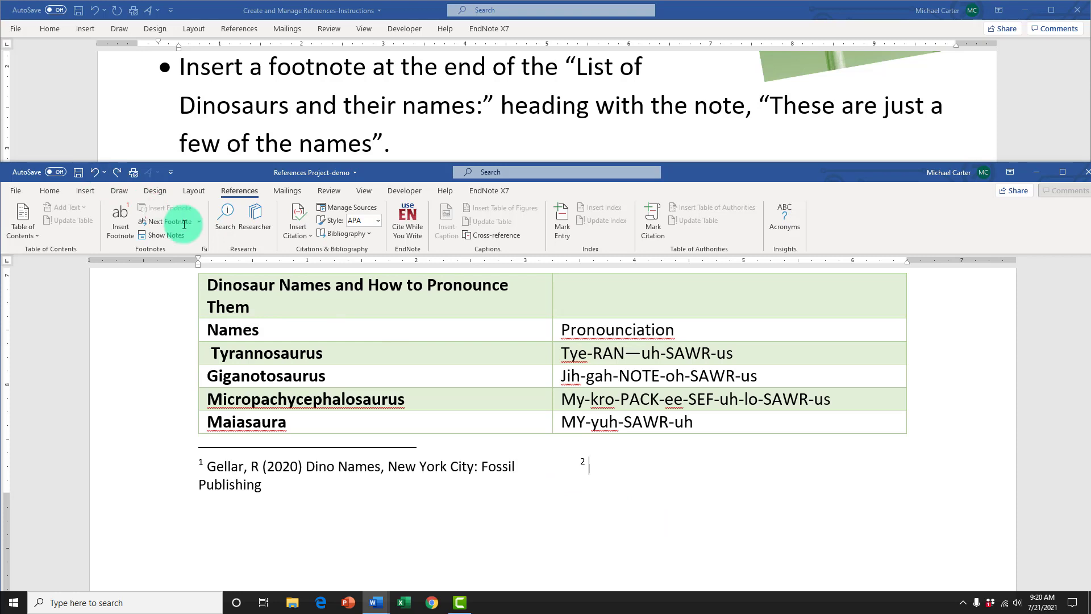
{"action": "right_click", "coordinate": [599, 447]}
{"action": "left_click", "coordinate": [641, 286]}
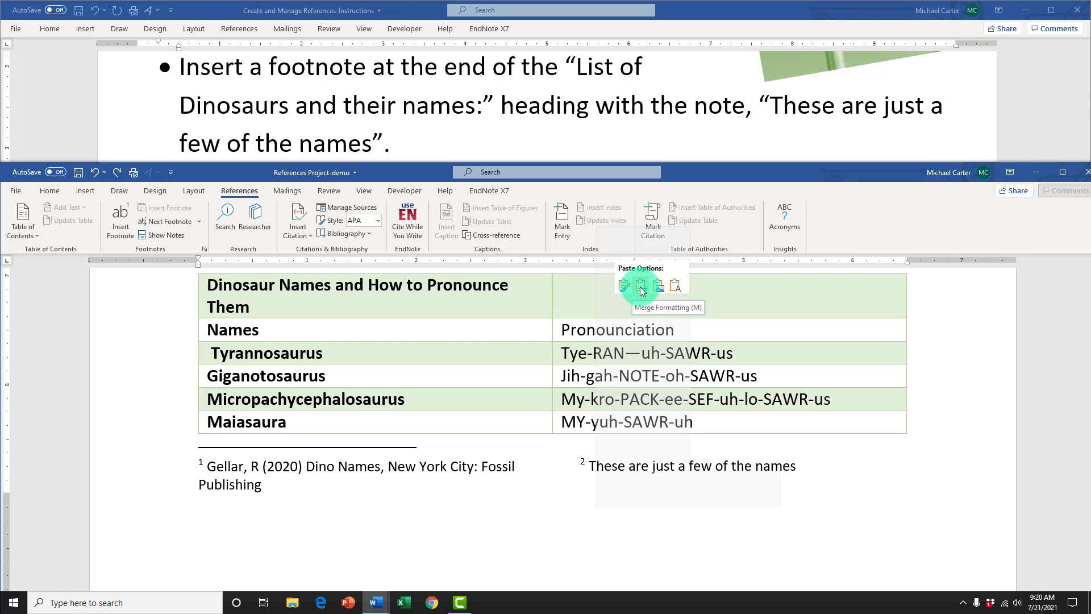
{"action": "left_click", "coordinate": [806, 463]}
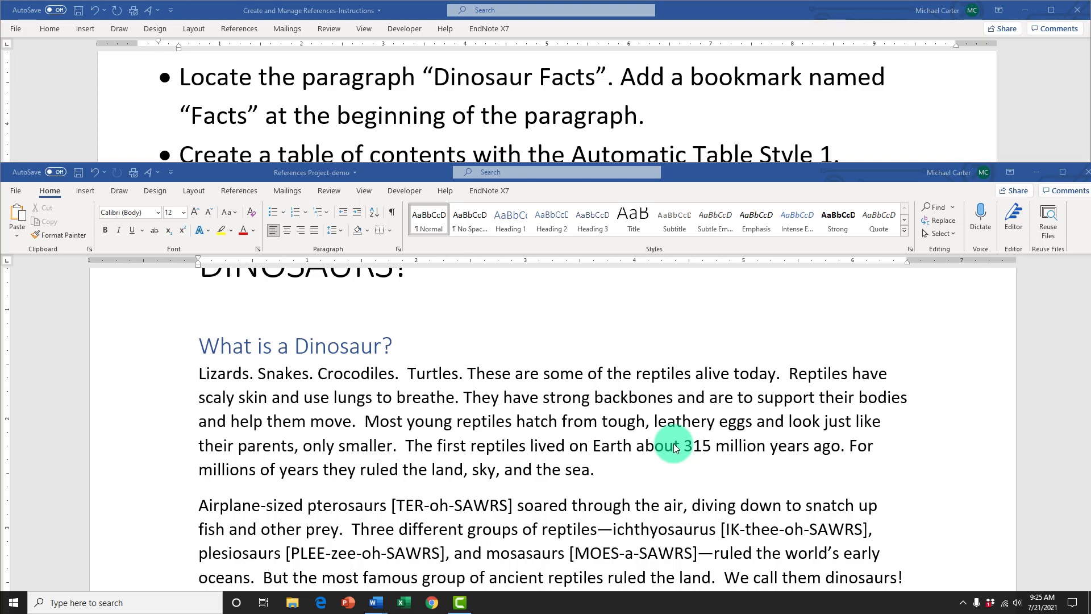
Step: Find the "Dinosaur Facts" heading and add a bookmark named "Facts" at its beginning
{"action": "left_click", "coordinate": [939, 208]}
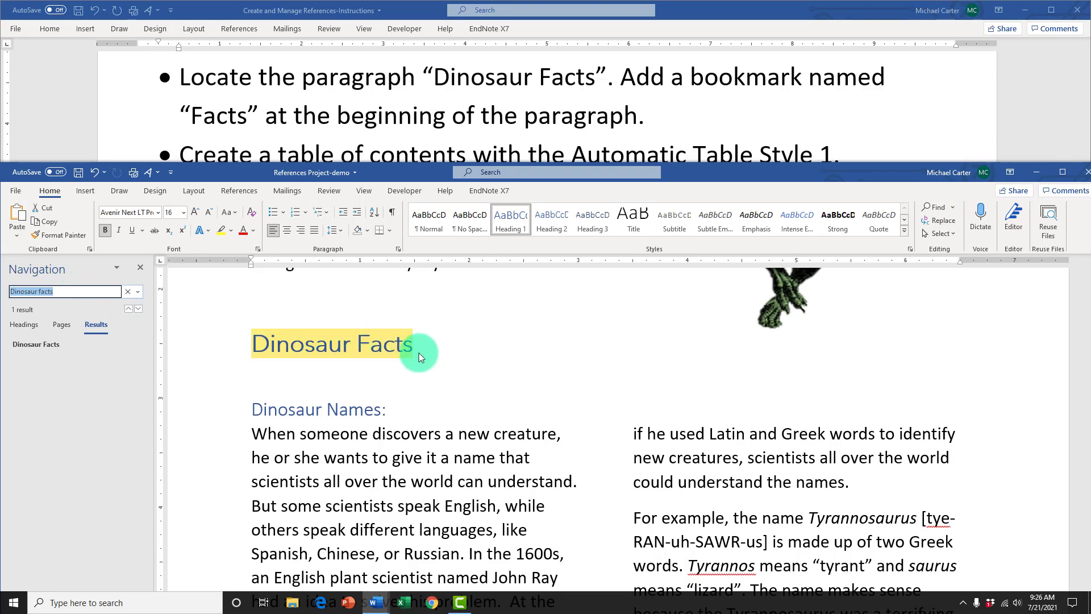
{"action": "left_click", "coordinate": [250, 344]}
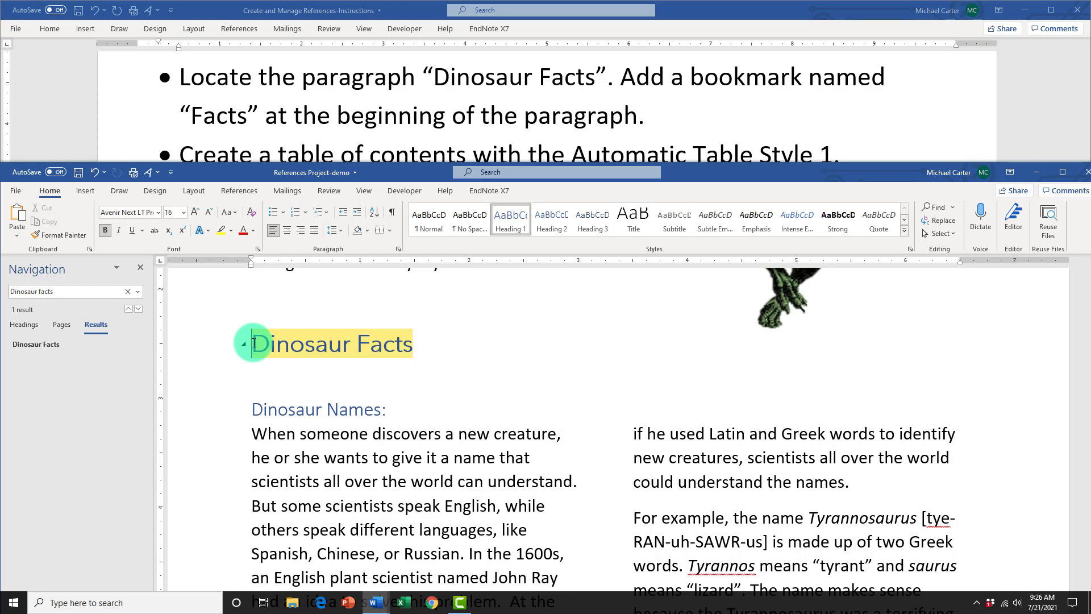
{"action": "left_click", "coordinate": [88, 192]}
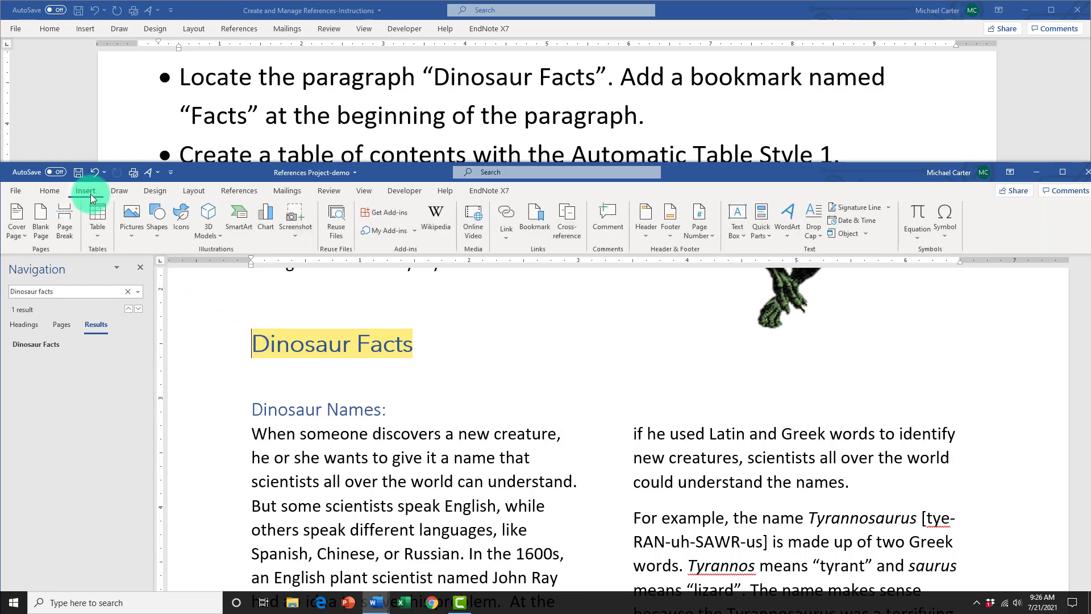
{"action": "left_click", "coordinate": [537, 228]}
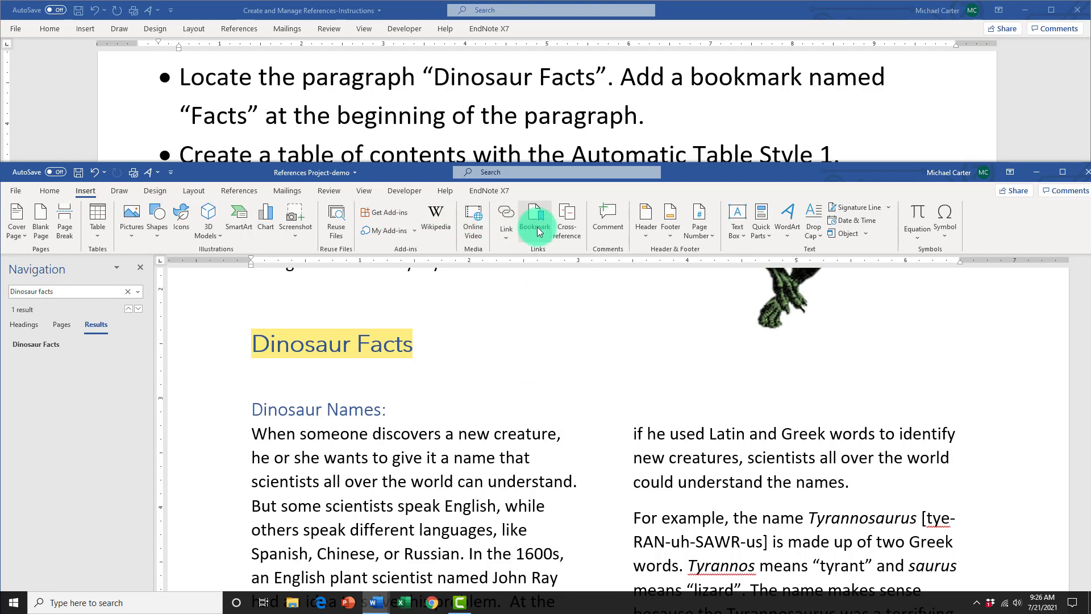
{"action": "left_click_drag", "start_coordinate": [541, 309], "coordinate": [568, 285]}
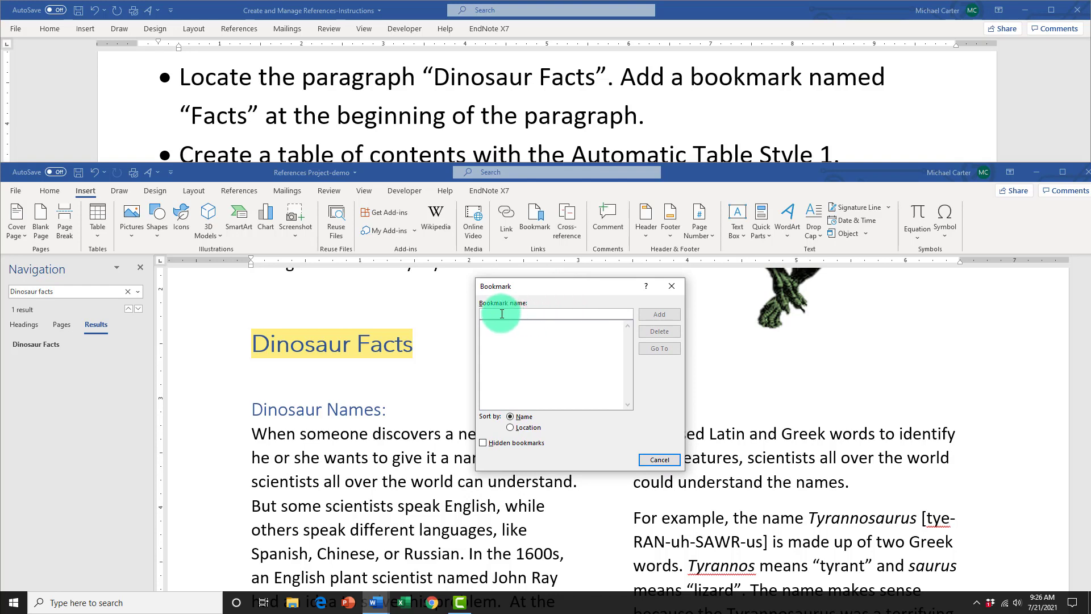
{"action": "type", "text": "Facts"}
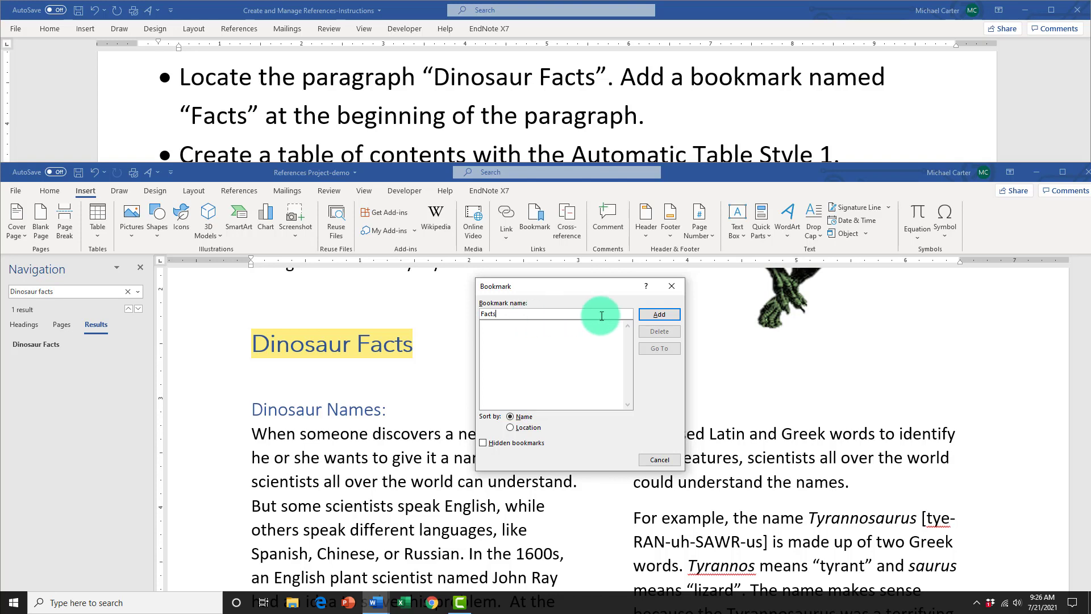
{"action": "left_click", "coordinate": [651, 317]}
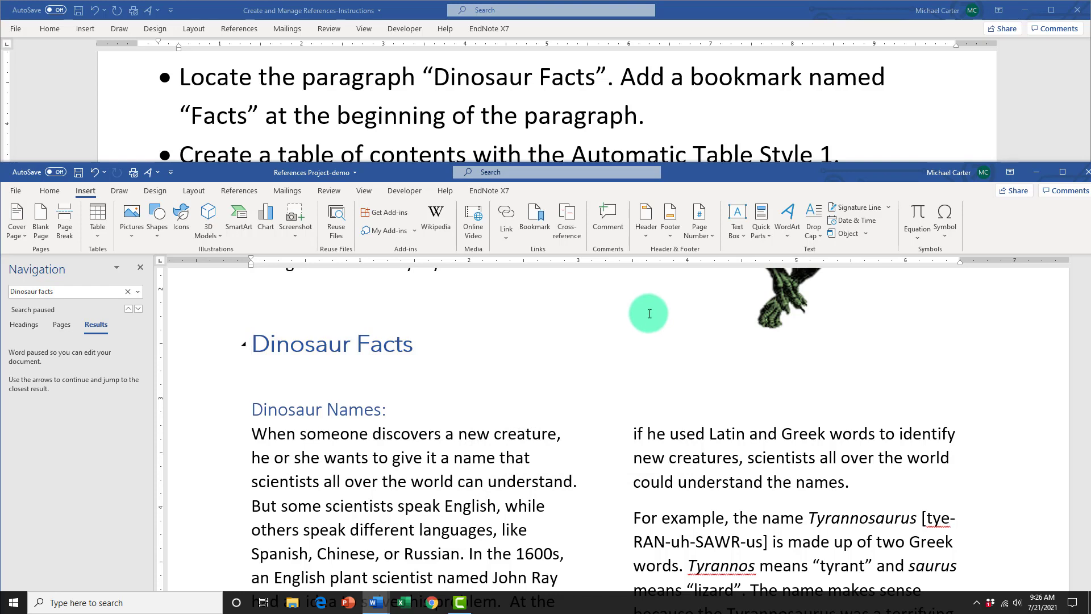
Step: Check the document's bookmark list for the "Facts" bookmark, and close the search results
{"action": "left_click", "coordinate": [533, 225]}
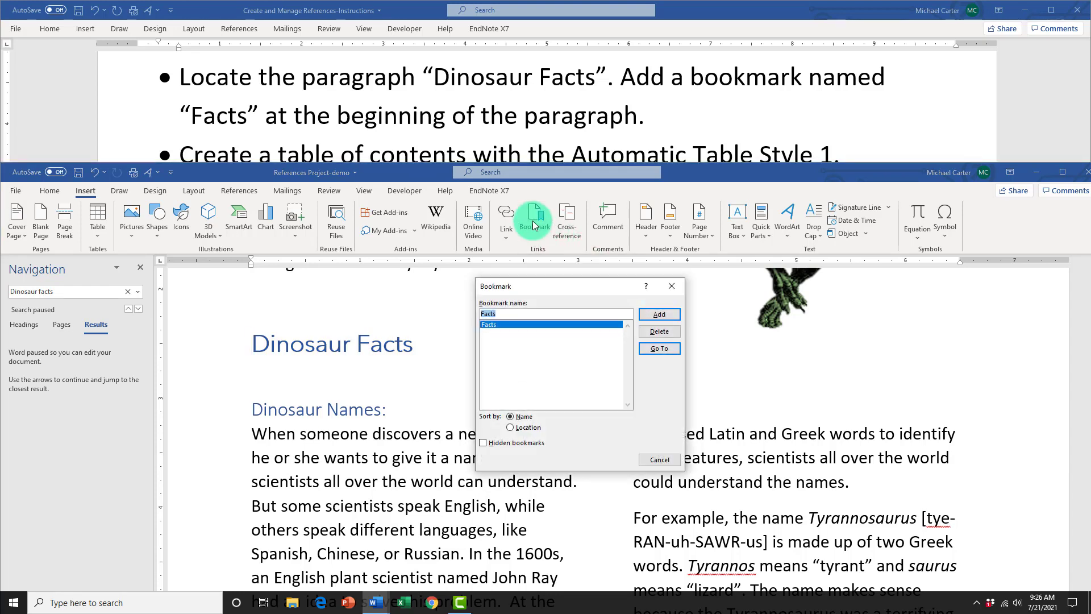
{"action": "left_click", "coordinate": [660, 460]}
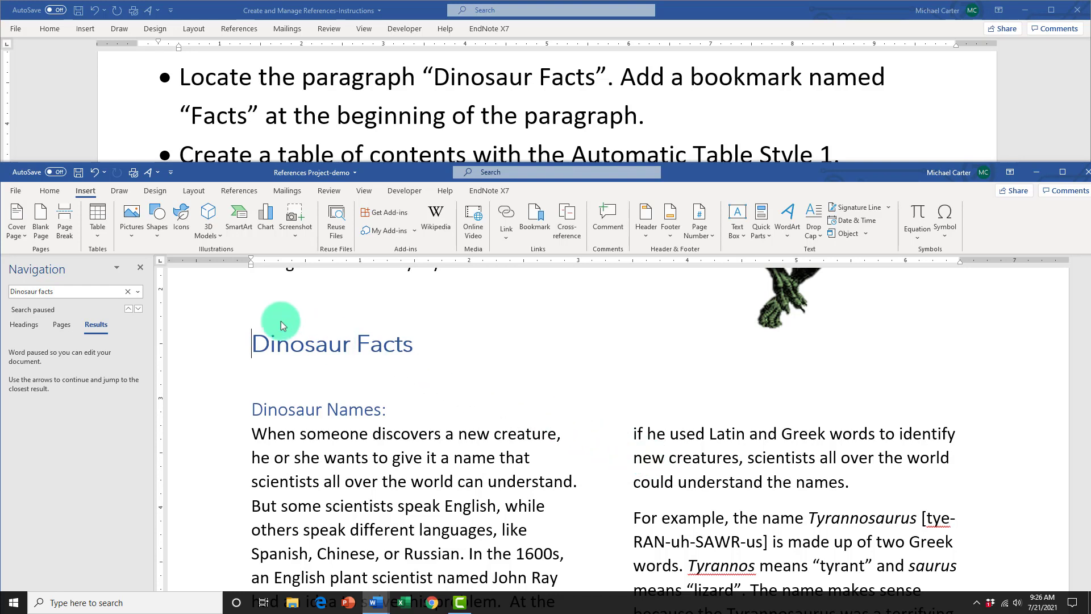
{"action": "left_click", "coordinate": [140, 267]}
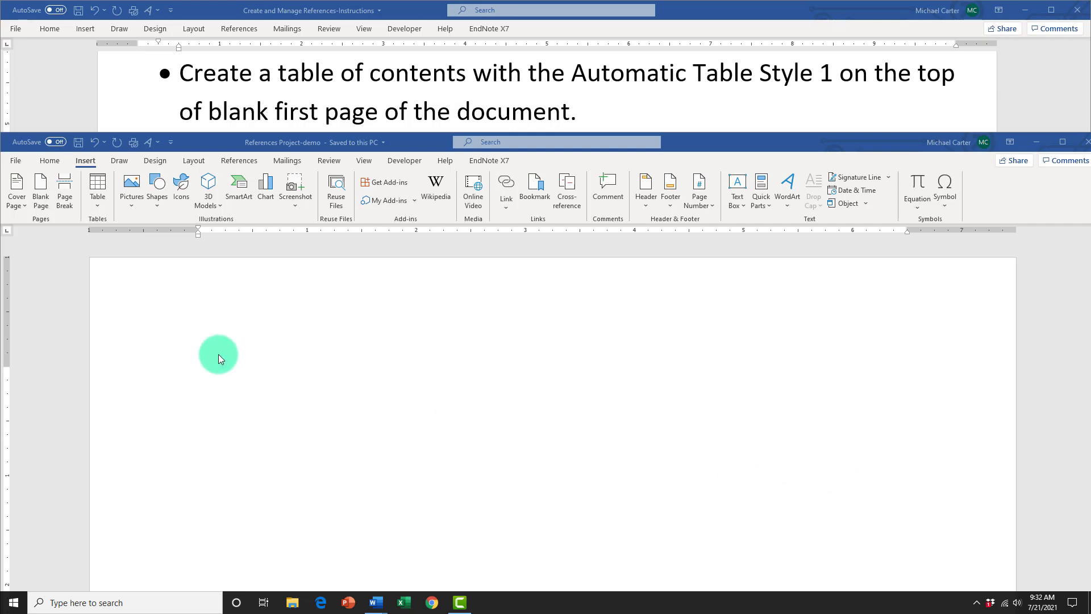
Step: Insert a table of contents in the Automatic Table 1 style at the beginning of the blank first page
{"action": "left_click", "coordinate": [206, 376]}
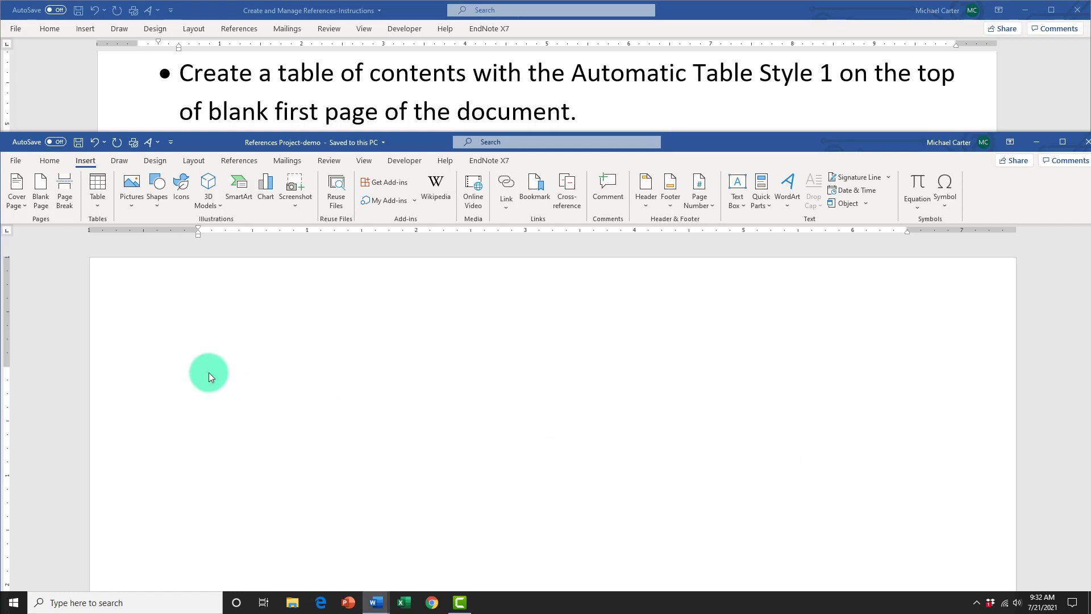
{"action": "left_click", "coordinate": [237, 161]}
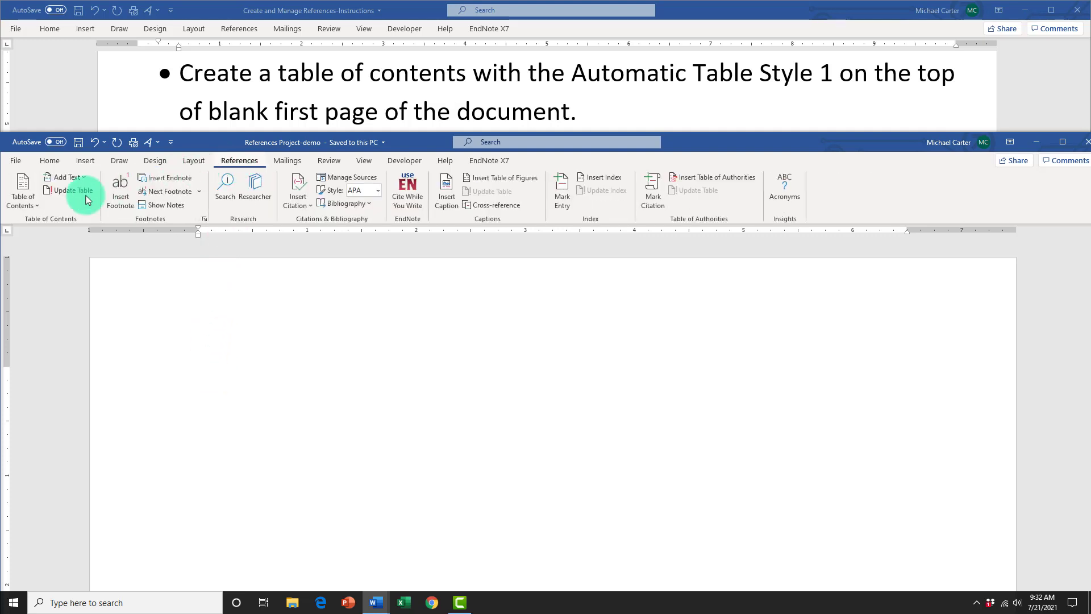
{"action": "left_click", "coordinate": [30, 207]}
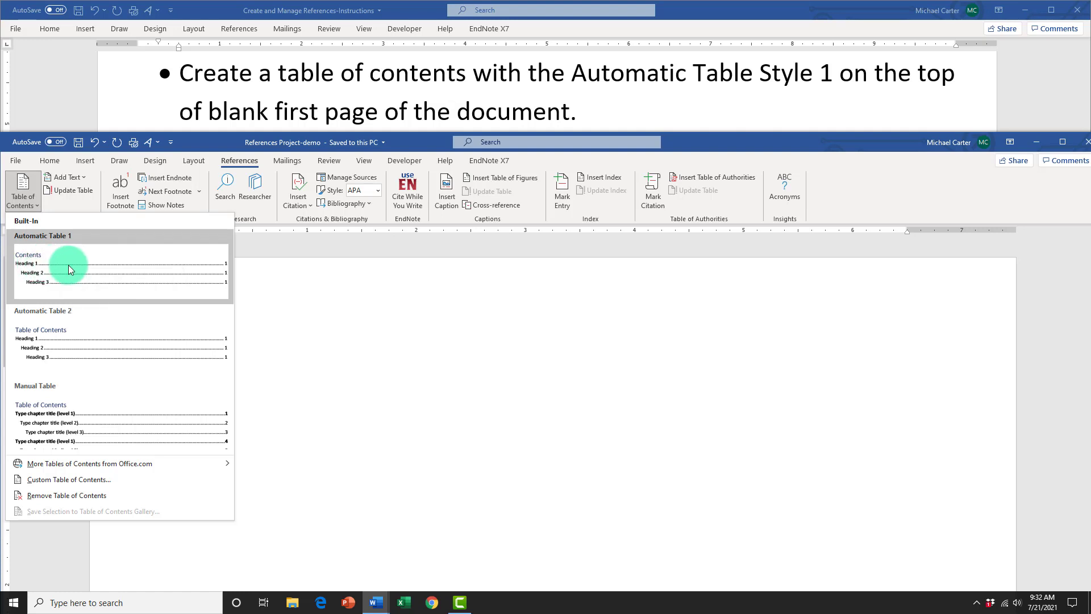
{"action": "left_click", "coordinate": [37, 267]}
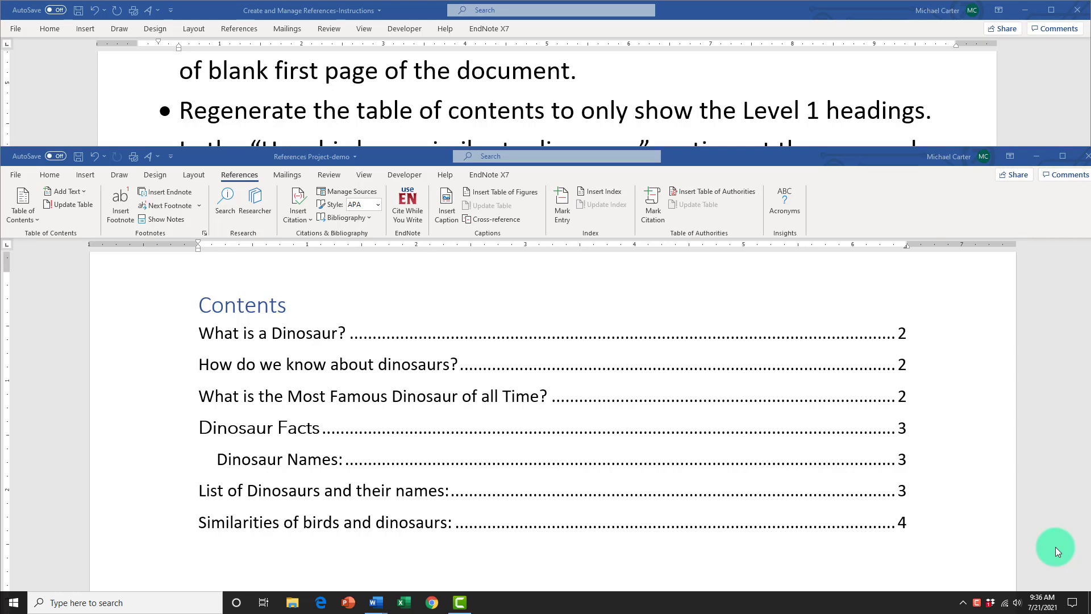
Step: Regenerate the table of contents as a custom table showing 1 heading level
{"action": "left_click", "coordinate": [326, 459]}
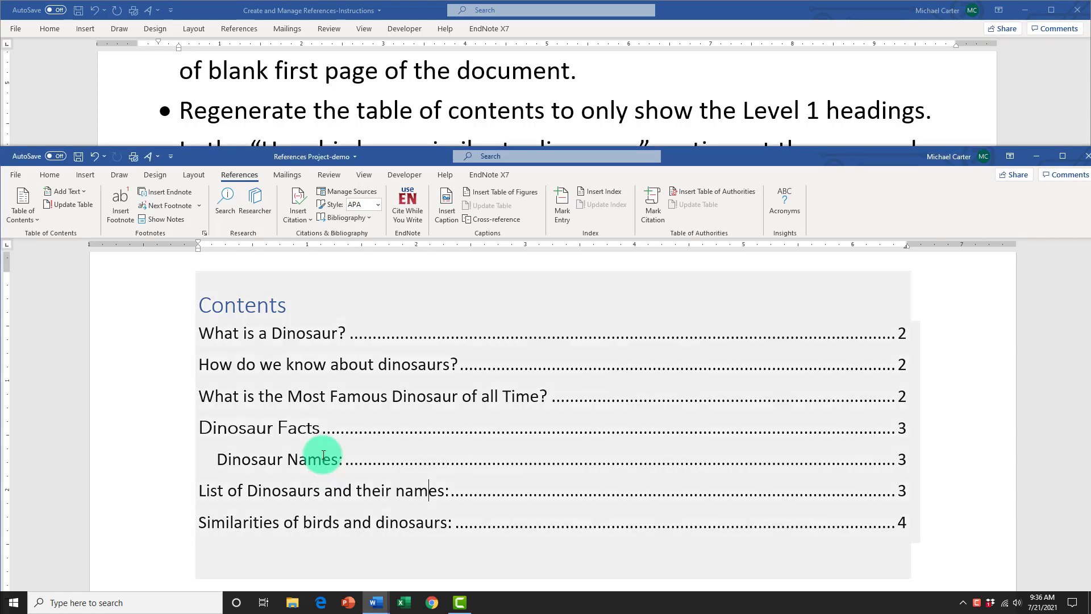
{"action": "left_click", "coordinate": [322, 459]}
{"action": "left_click", "coordinate": [320, 428]}
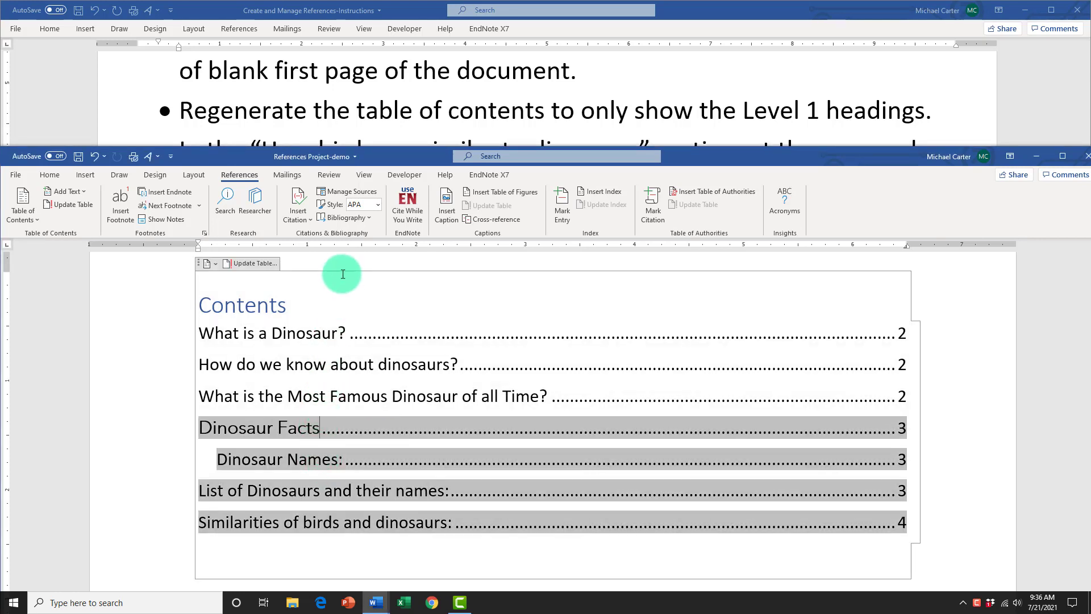
{"action": "left_click", "coordinate": [344, 267]}
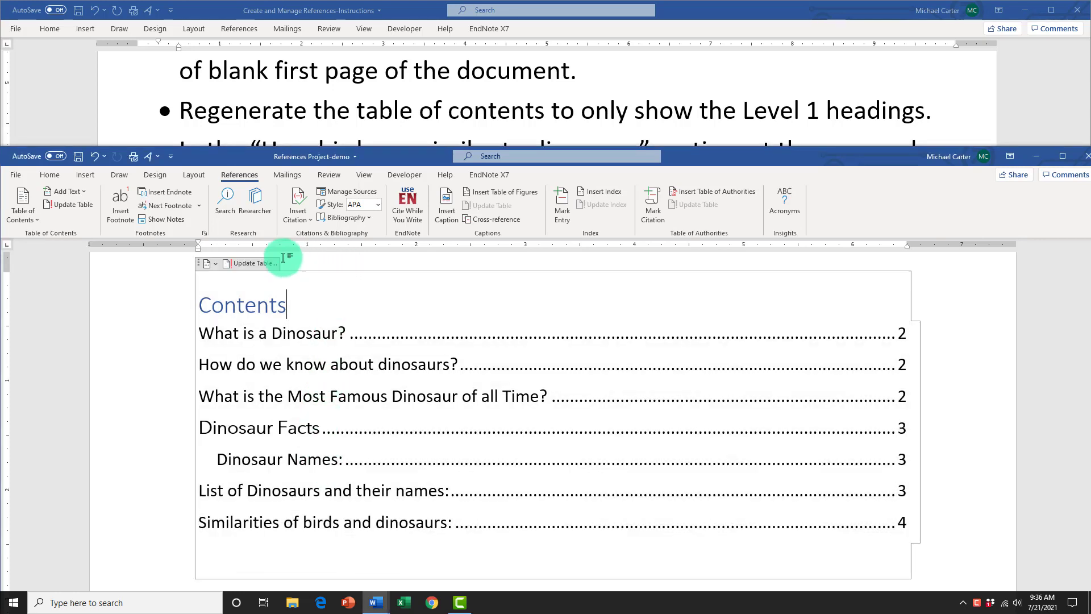
{"action": "left_click", "coordinate": [24, 219]}
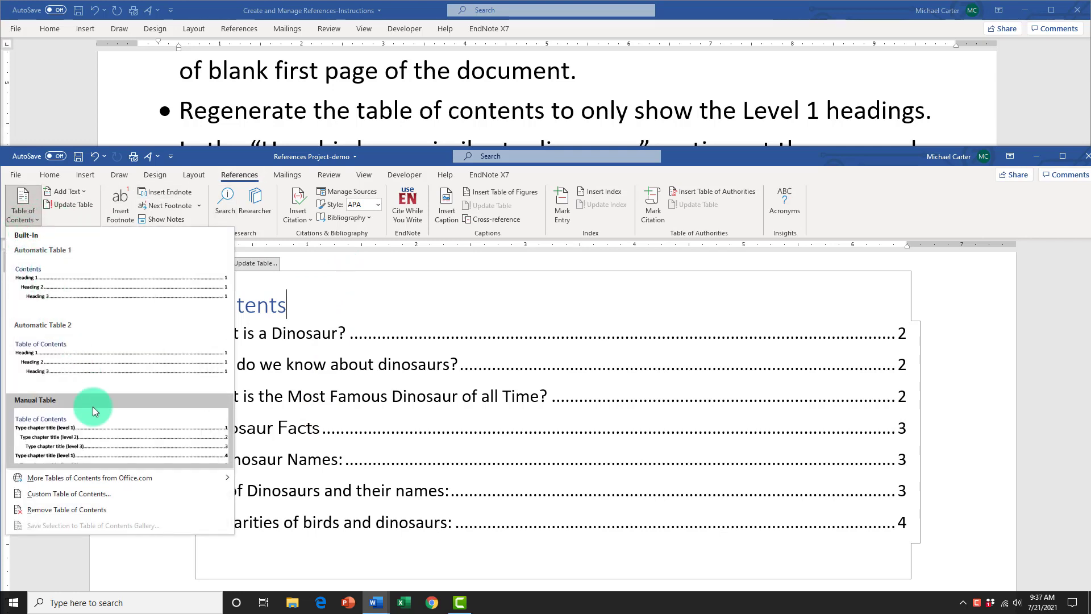
{"action": "left_click", "coordinate": [125, 496]}
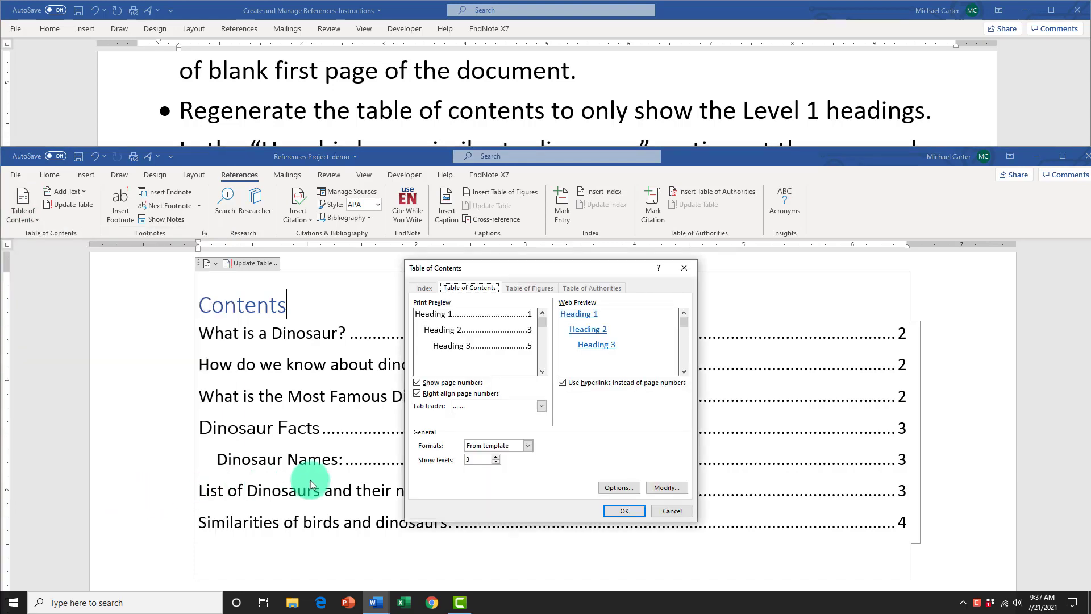
{"action": "left_click", "coordinate": [495, 464]}
{"action": "left_click", "coordinate": [496, 463]}
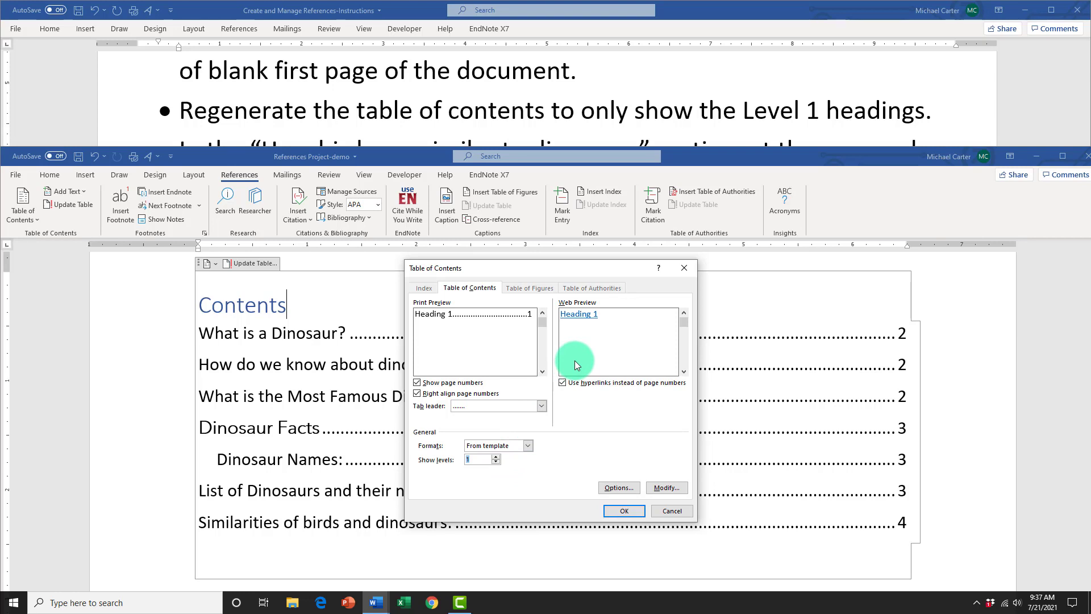
{"action": "left_click", "coordinate": [623, 511]}
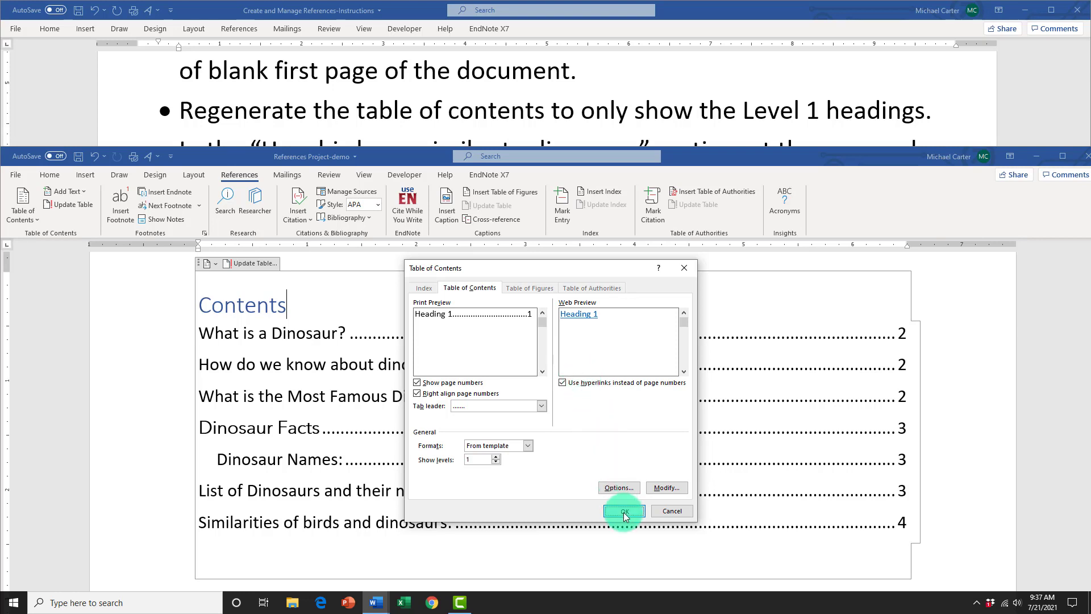
{"action": "left_click", "coordinate": [500, 333]}
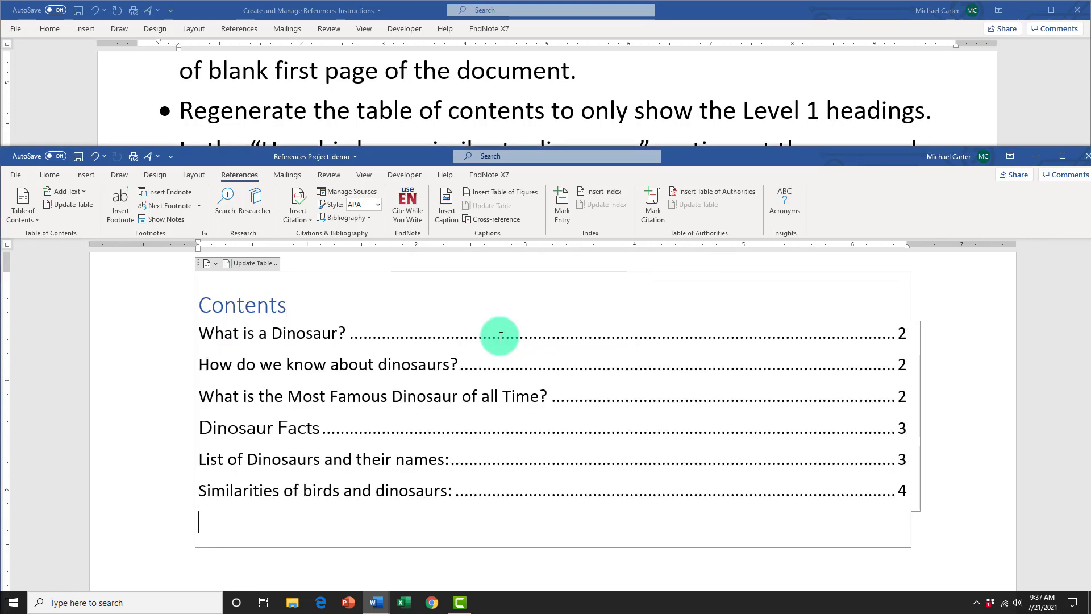